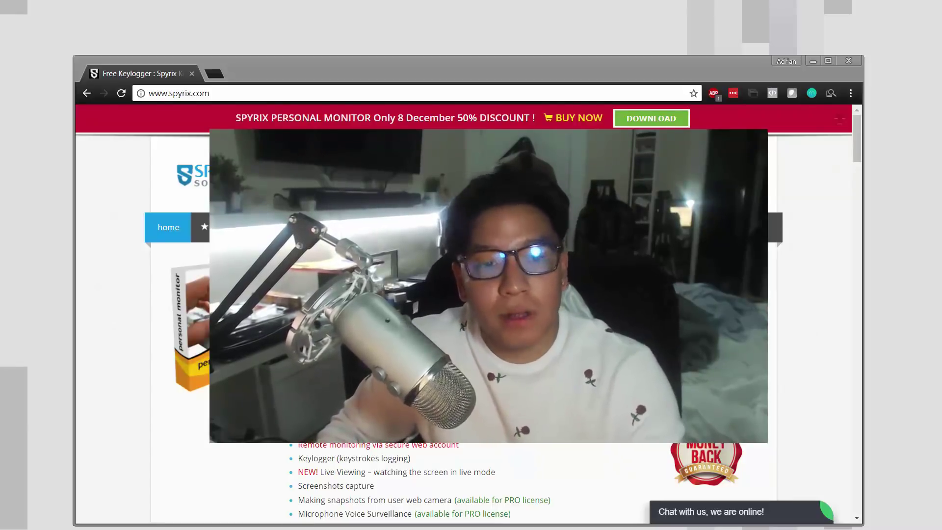
- Scroll the spyrix.com homepage past the feature lists to the Spyrix Keylogger Free section
{"action": "scroll", "coordinate": [464, 324], "scroll_direction": "down", "scroll_amount": 5}
{"action": "scroll", "coordinate": [464, 324], "scroll_direction": "down", "scroll_amount": 3}
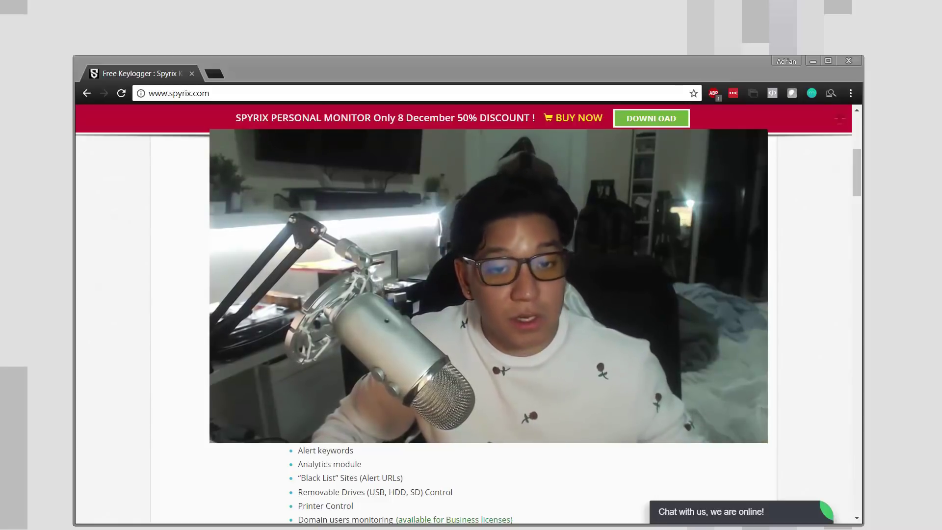
{"action": "scroll", "coordinate": [464, 343], "scroll_direction": "down", "scroll_amount": 3}
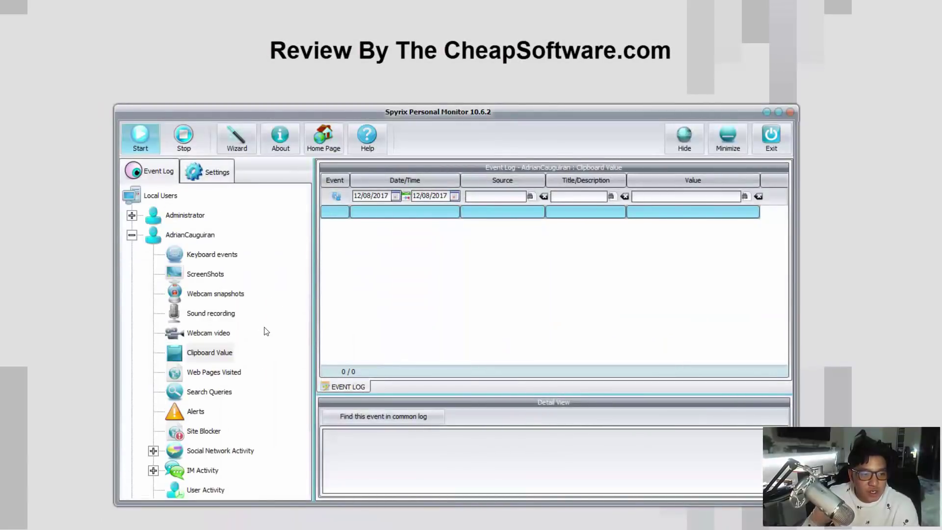
- Glance at the Keyboard events and Alerts logs, then open the ScreenShots log
{"action": "left_click", "coordinate": [219, 254]}
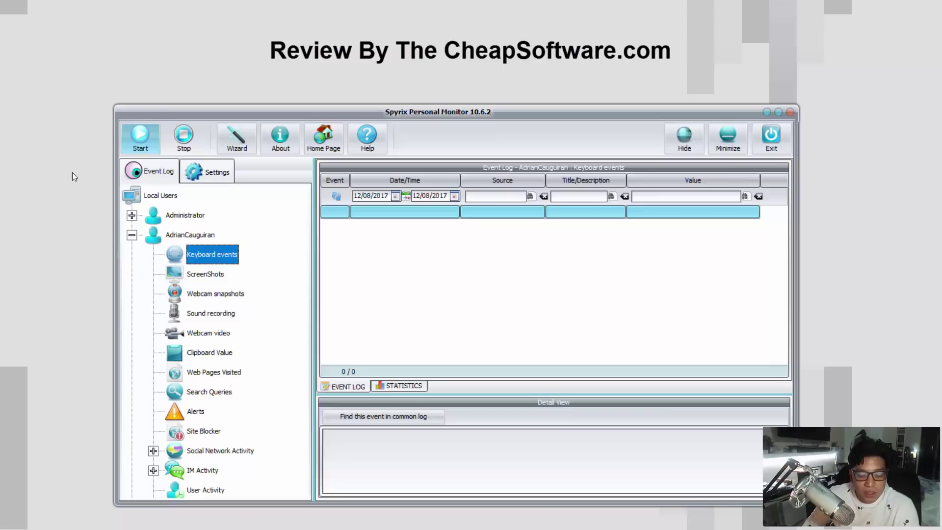
{"action": "key", "text": "a"}
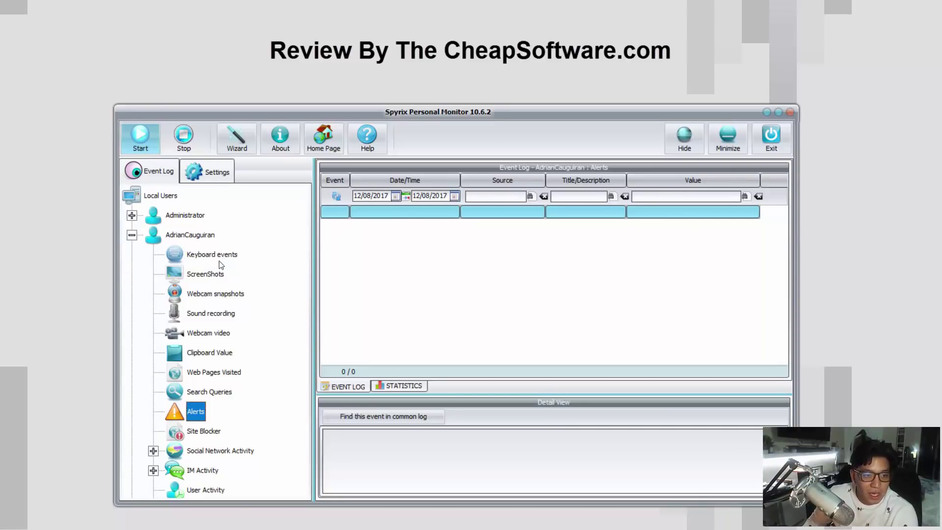
{"action": "left_click", "coordinate": [216, 277]}
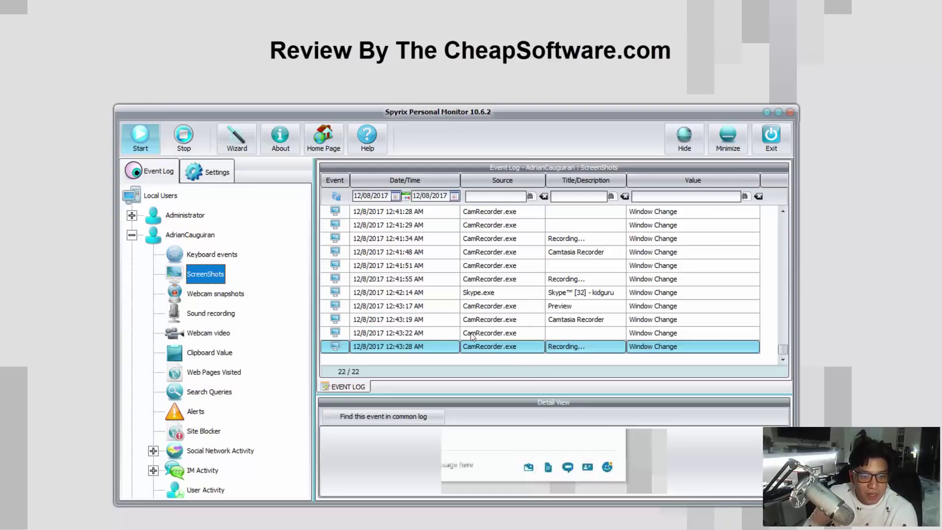
- Preview screenshot entries, settling on the chrome.exe URL change from 12:41:23 AM
{"action": "left_click", "coordinate": [488, 293]}
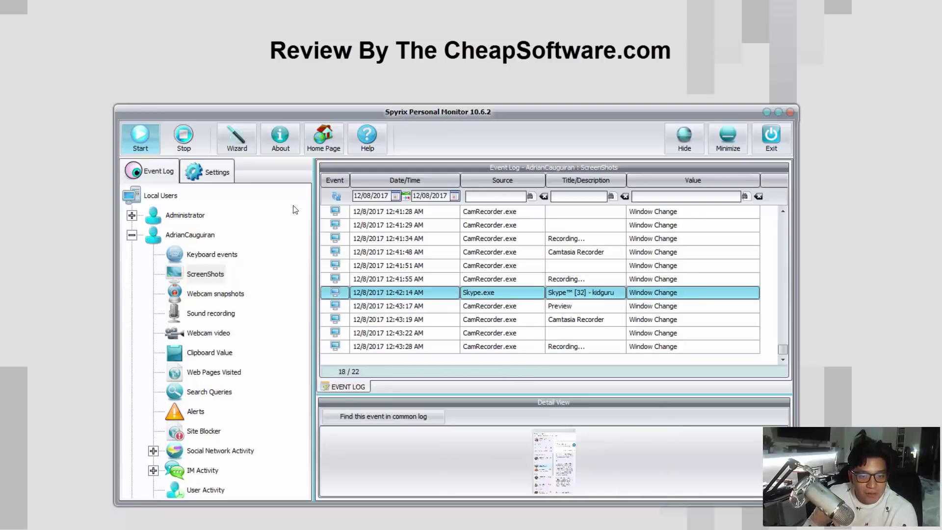
{"action": "left_click", "coordinate": [489, 252]}
{"action": "key", "text": "Up"}
{"action": "key", "text": "Up"}
{"action": "key", "text": "Up"}
{"action": "key", "text": "Up"}
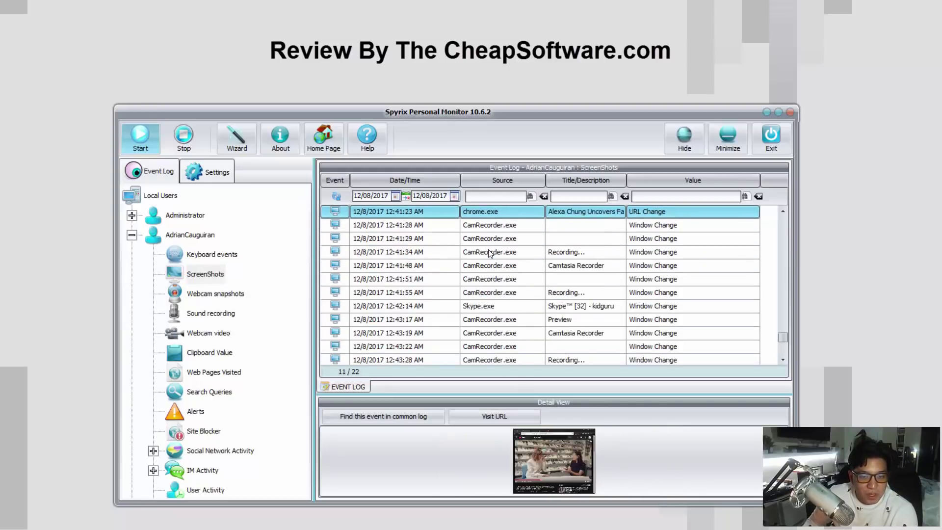
{"action": "key", "text": "Up"}
{"action": "key", "text": "Up"}
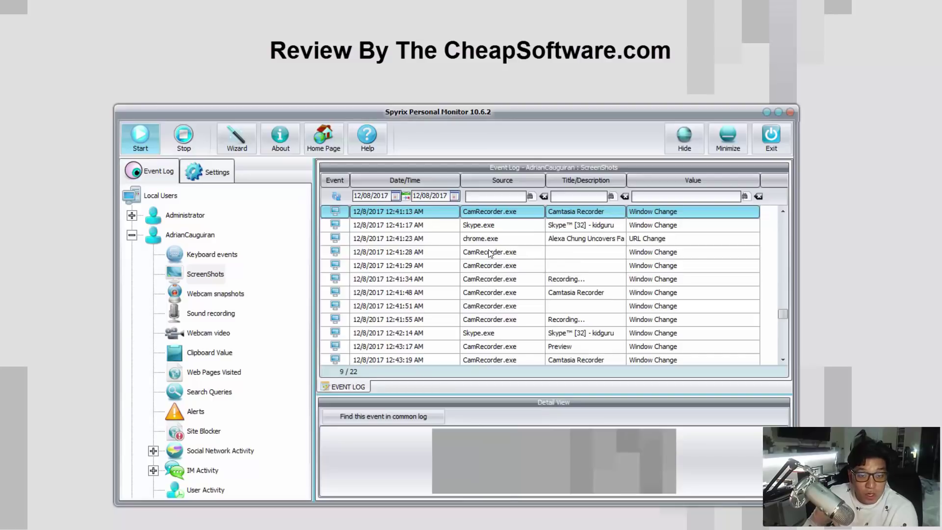
{"action": "key", "text": "Up"}
{"action": "key", "text": "Up"}
{"action": "key", "text": "Down"}
{"action": "key", "text": "Down"}
{"action": "key", "text": "Down"}
{"action": "key", "text": "Down"}
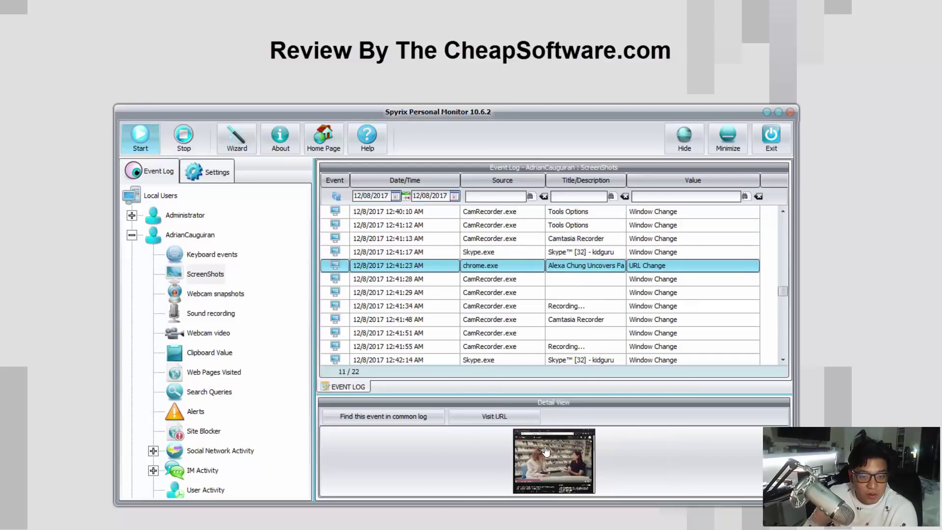
{"action": "double_click", "coordinate": [546, 450]}
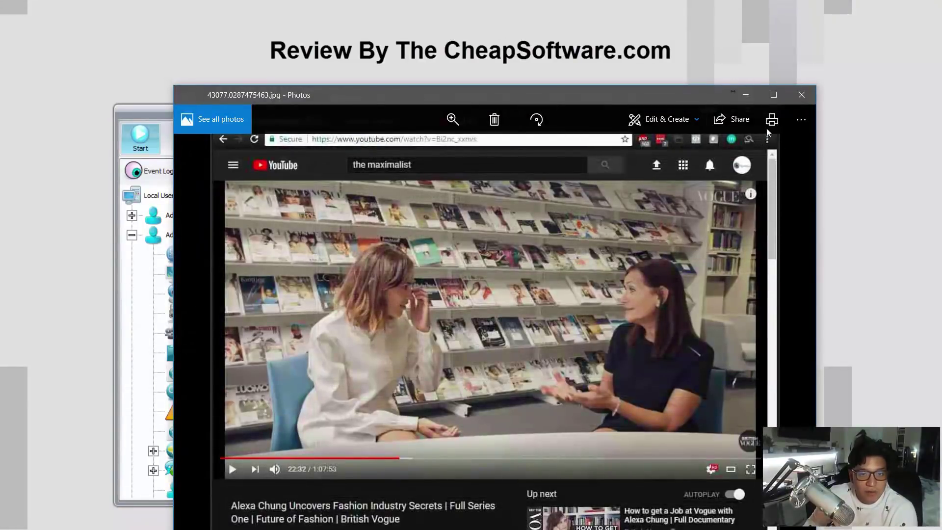
{"action": "left_click", "coordinate": [802, 96]}
{"action": "key", "text": "Up"}
{"action": "key", "text": "Up"}
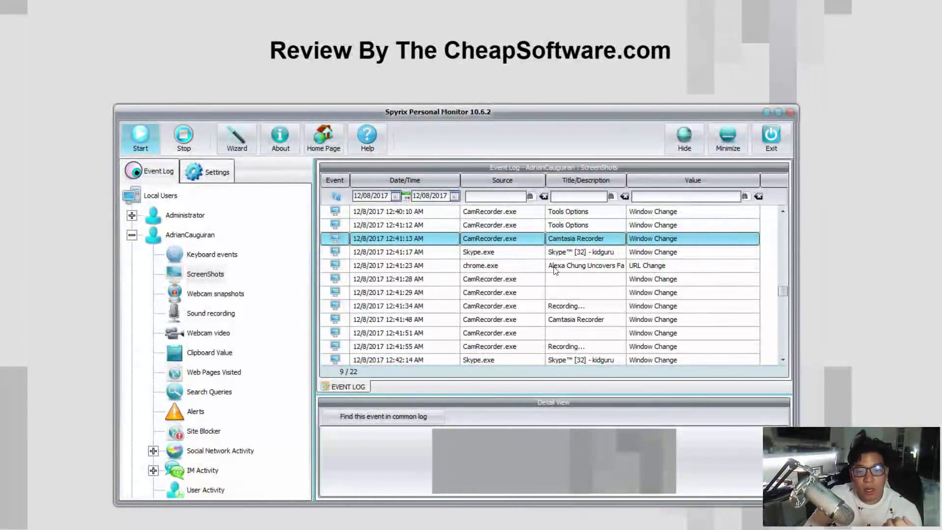
- Step to the latest screenshot, then view Sound recording, Webcam video and the empty Clipboard Value log
{"action": "key", "text": "Down"}
{"action": "key", "text": "Down"}
{"action": "key", "text": "Down"}
{"action": "key", "text": "Down"}
{"action": "key", "text": "Down"}
{"action": "key", "text": "Down"}
{"action": "key", "text": "Down"}
{"action": "key", "text": "Down"}
{"action": "key", "text": "Down"}
{"action": "key", "text": "Down"}
{"action": "key", "text": "Down"}
{"action": "key", "text": "Down"}
{"action": "key", "text": "Down"}
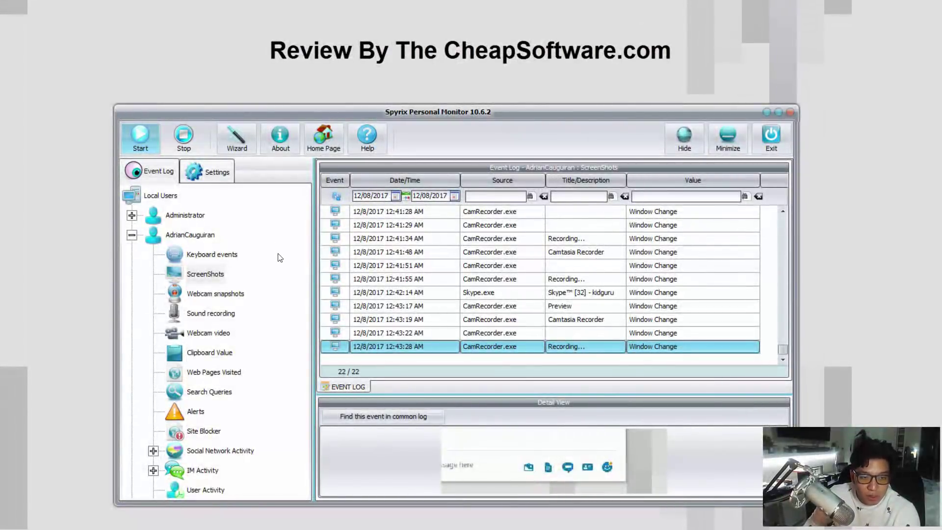
{"action": "left_click", "coordinate": [227, 314]}
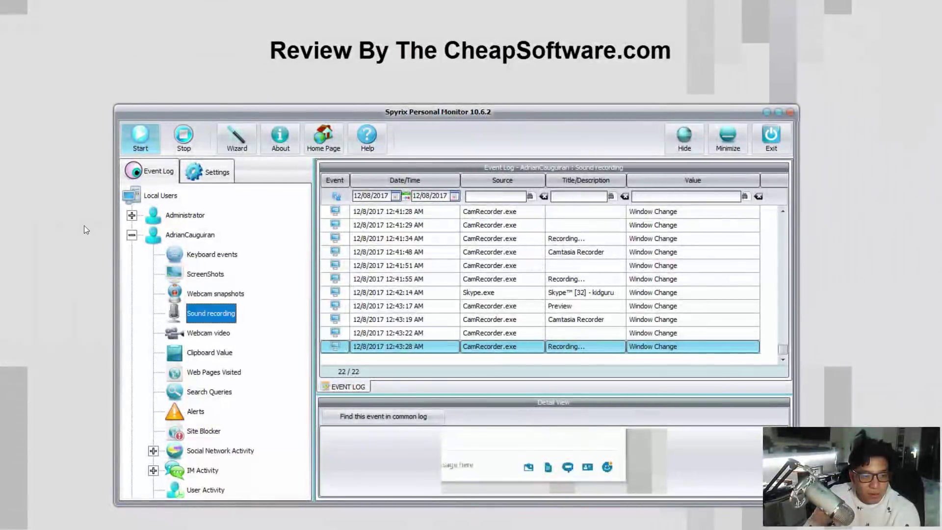
{"action": "left_click", "coordinate": [221, 332]}
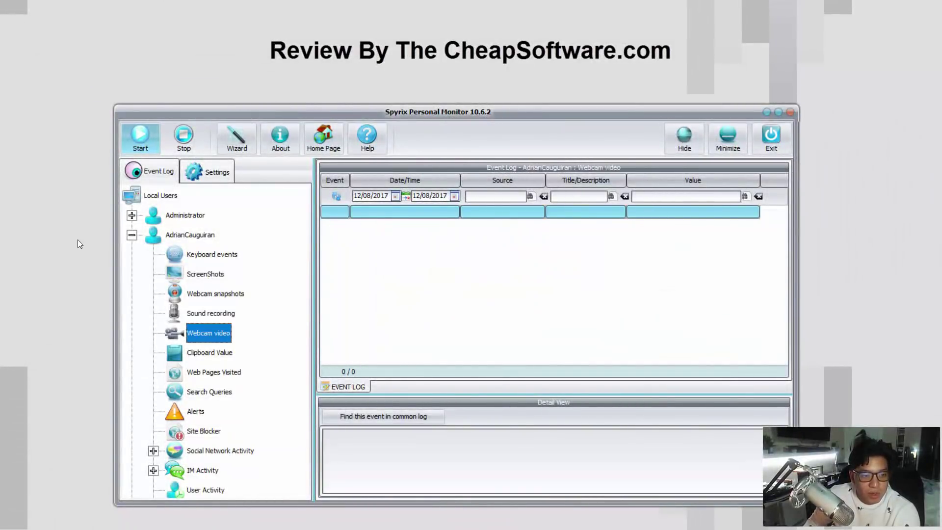
{"action": "left_click", "coordinate": [219, 354]}
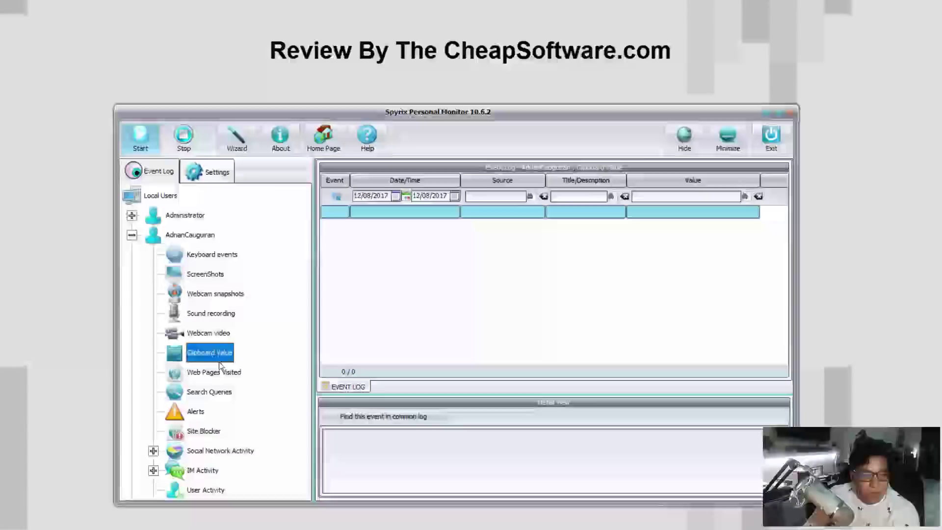
{"action": "scroll", "coordinate": [240, 383], "scroll_direction": "down", "scroll_amount": 2}
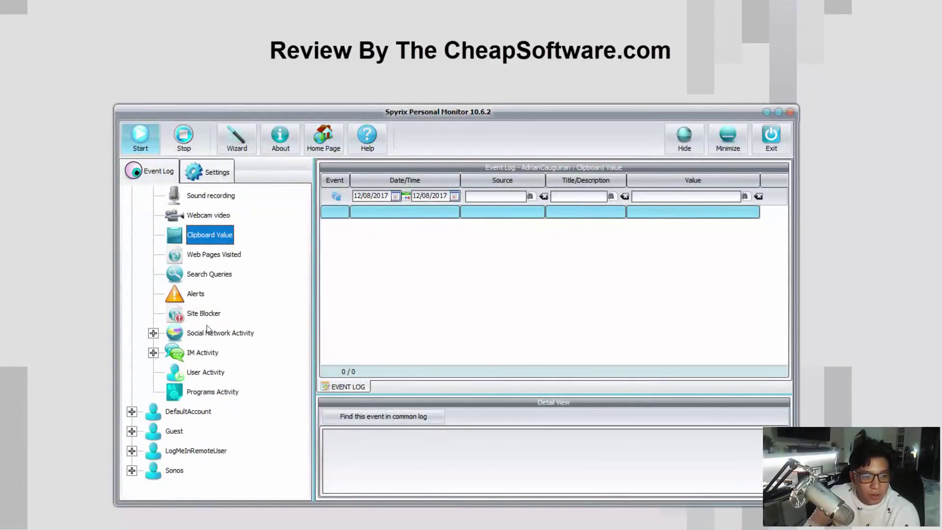
{"action": "scroll", "coordinate": [230, 352], "scroll_direction": "up", "scroll_amount": 2}
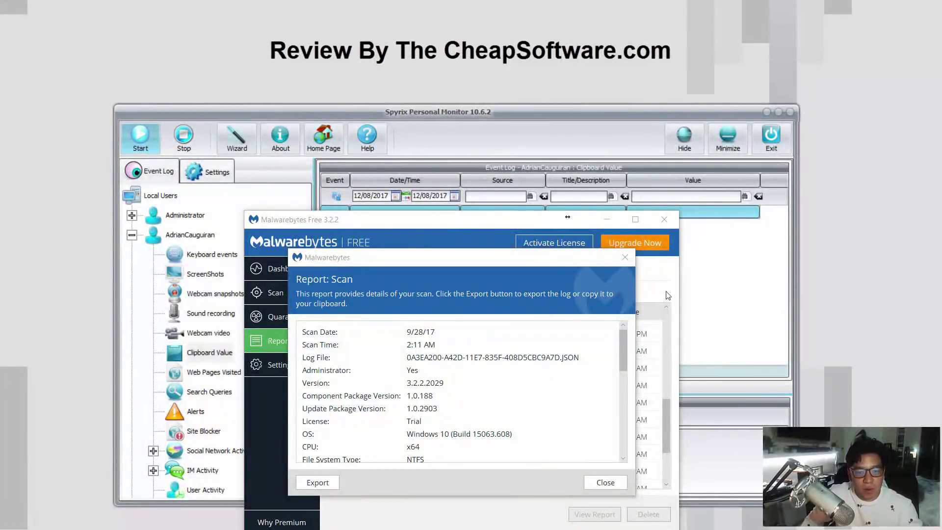
- Close the Malwarebytes scan report showing 0 threats, then close Malwarebytes itself
{"action": "scroll", "coordinate": [596, 334], "scroll_direction": "down", "scroll_amount": 3}
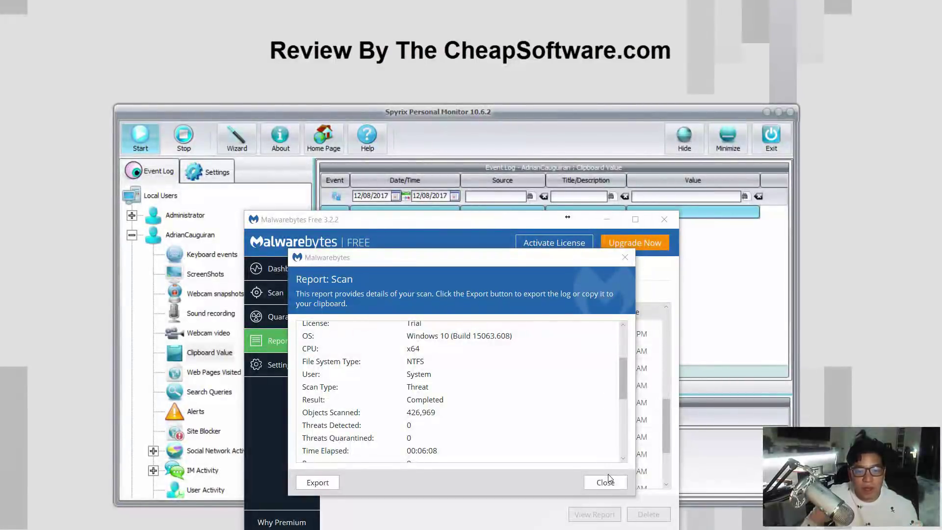
{"action": "left_click", "coordinate": [608, 474]}
{"action": "left_click", "coordinate": [668, 222]}
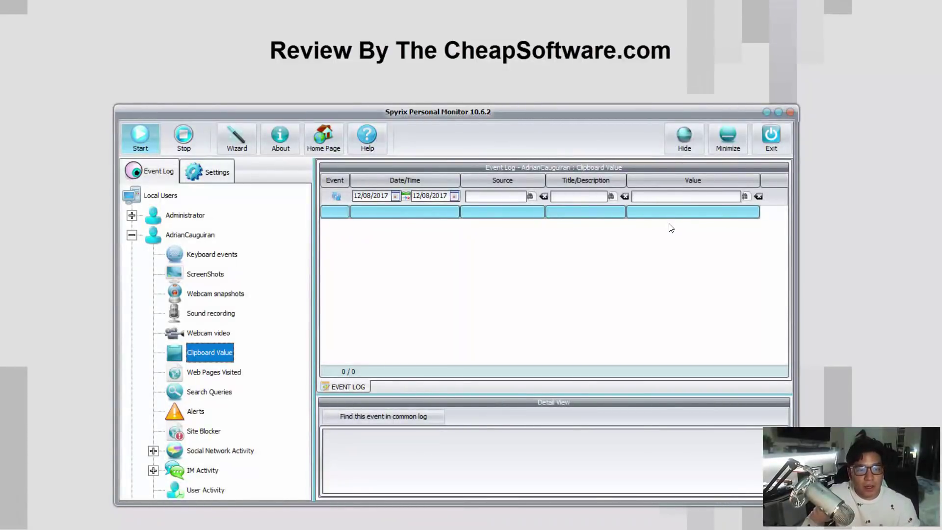
{"action": "left_click", "coordinate": [236, 137]}
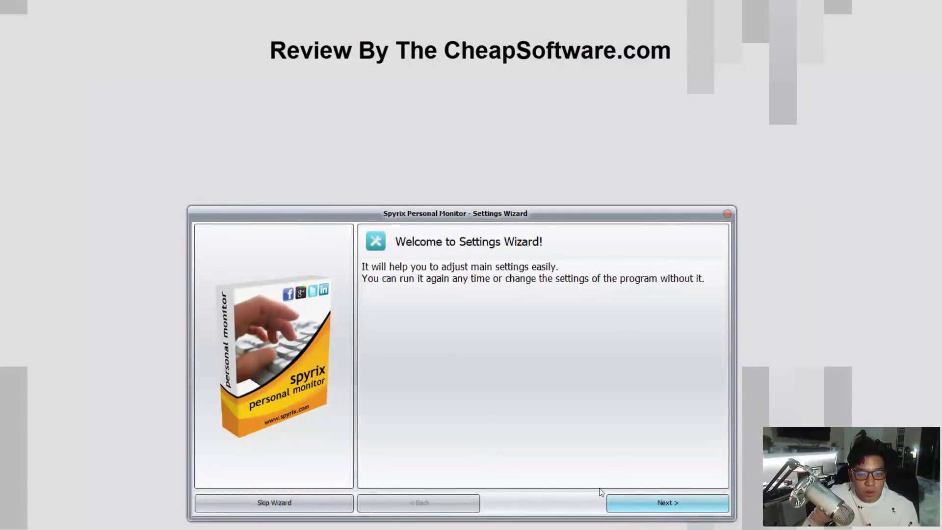
{"action": "left_click", "coordinate": [614, 502]}
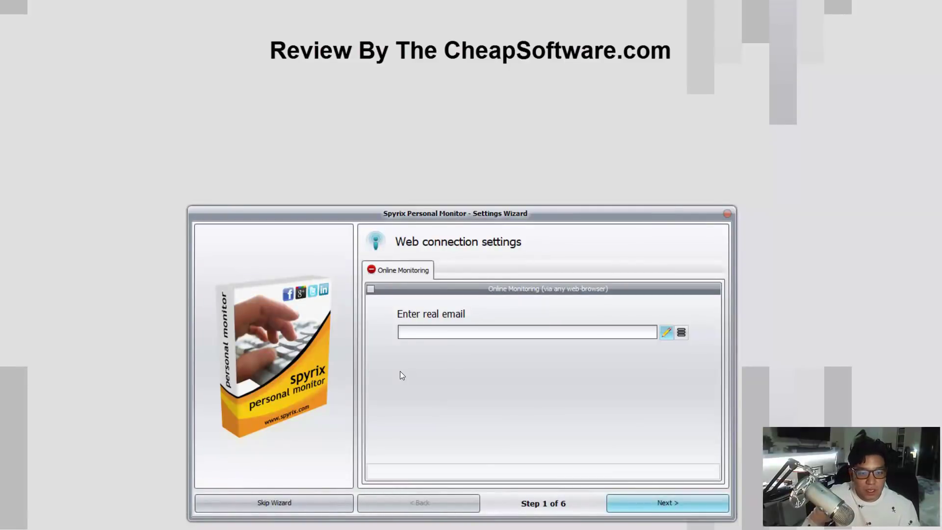
{"action": "key", "text": "Return"}
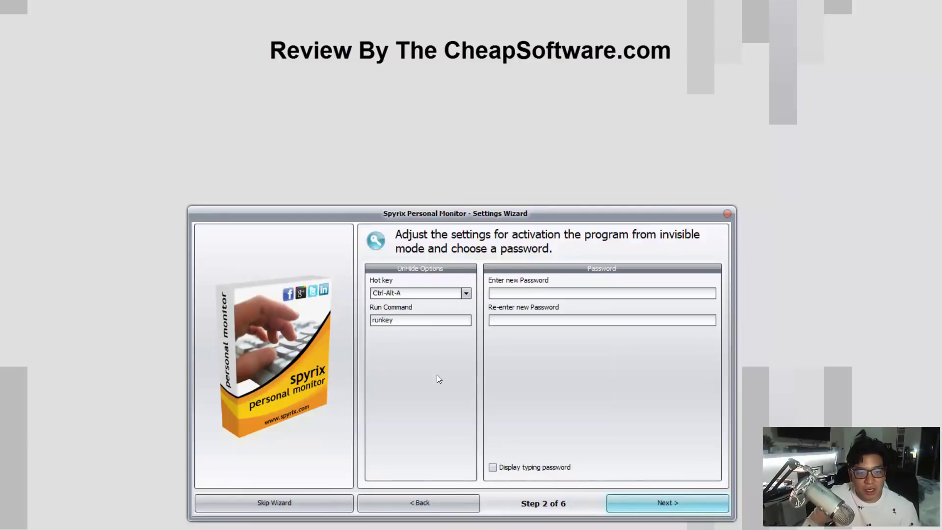
{"action": "key", "text": "Return"}
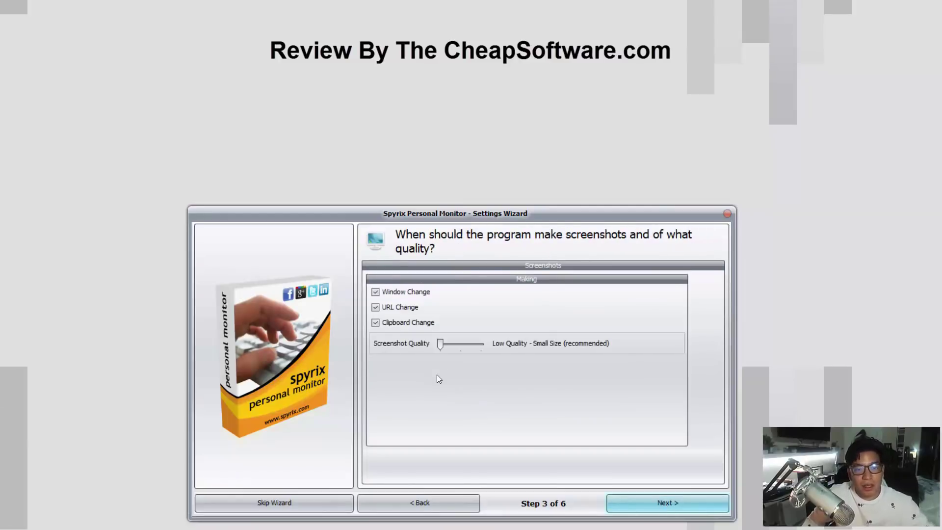
{"action": "left_click", "coordinate": [667, 504]}
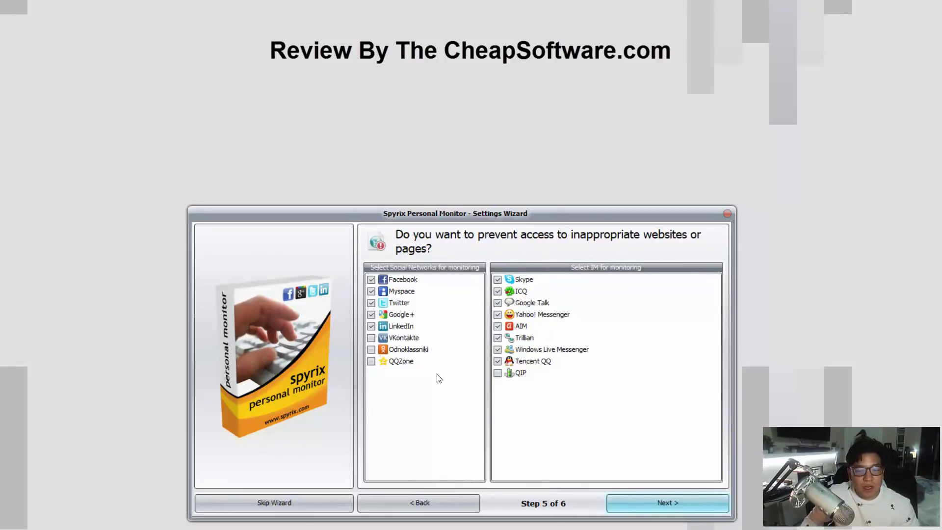
{"action": "key", "text": "Return"}
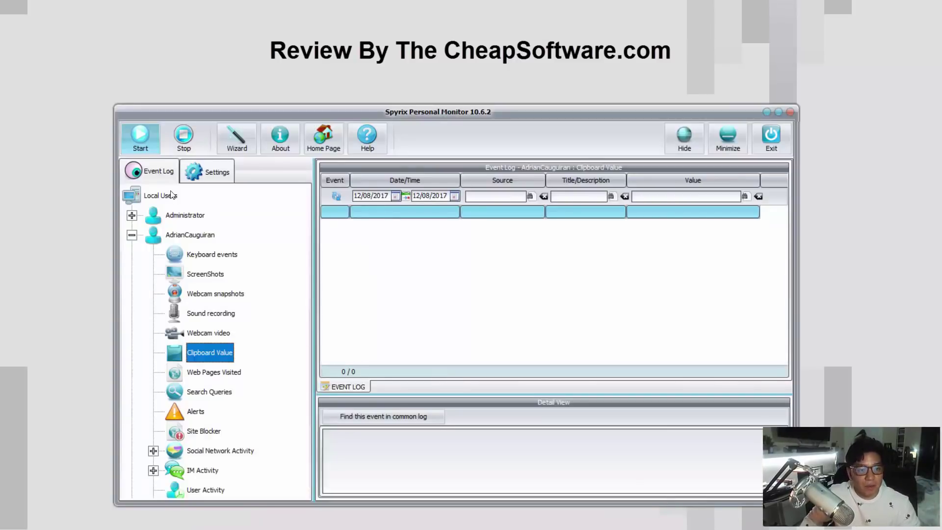
- In Settings, view the Keyboard, Screenshots, Webcam snapshots and Sound recording pages
{"action": "left_click", "coordinate": [214, 173]}
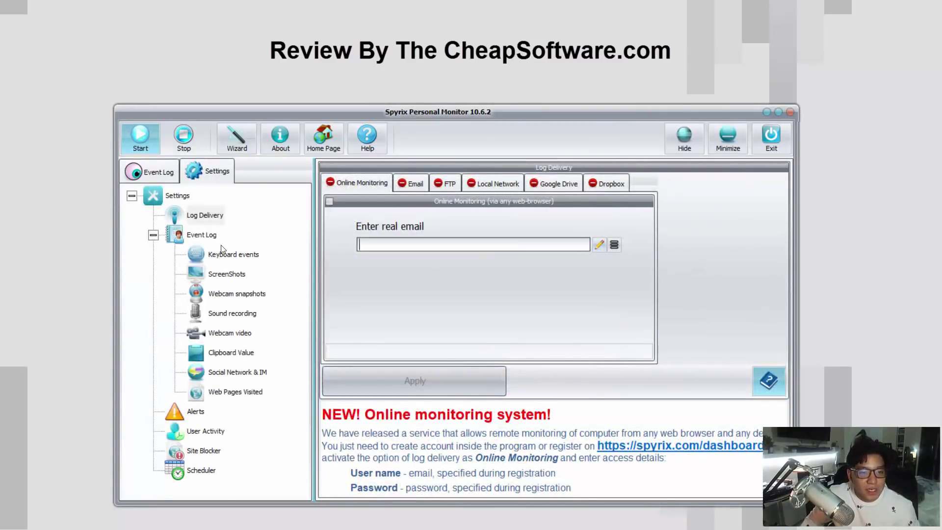
{"action": "left_click", "coordinate": [233, 255]}
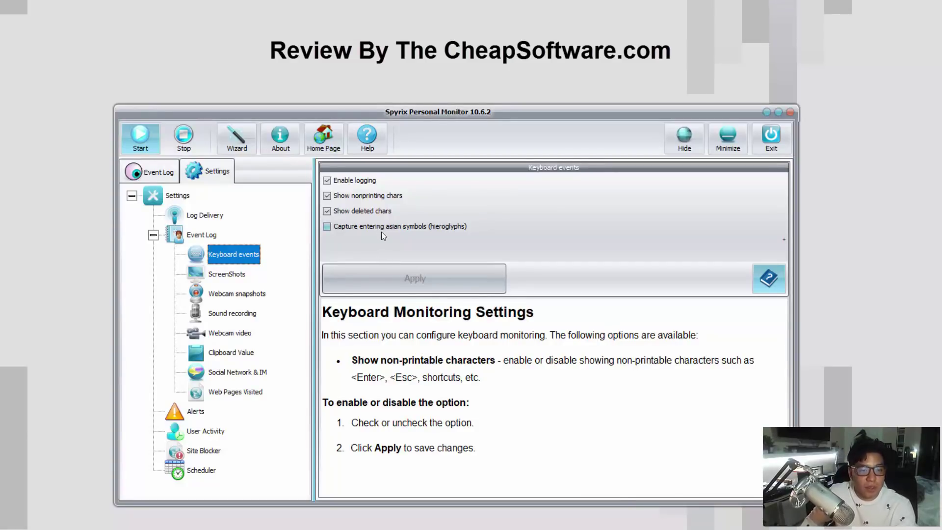
{"action": "left_click", "coordinate": [250, 279]}
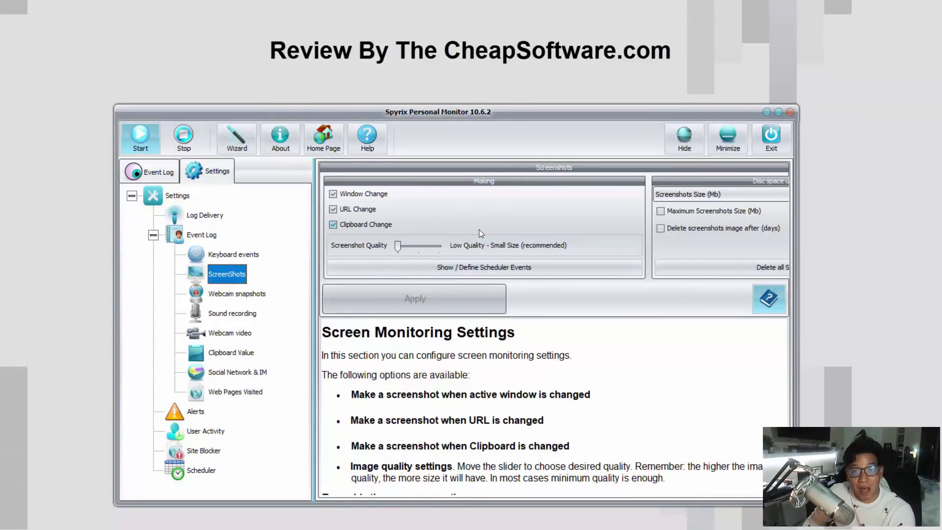
{"action": "left_click", "coordinate": [240, 294]}
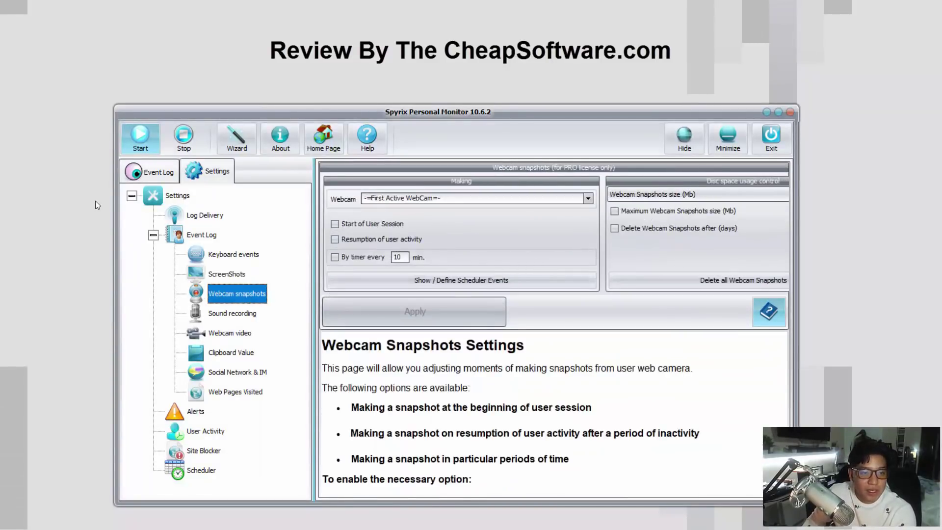
{"action": "left_click", "coordinate": [232, 314]}
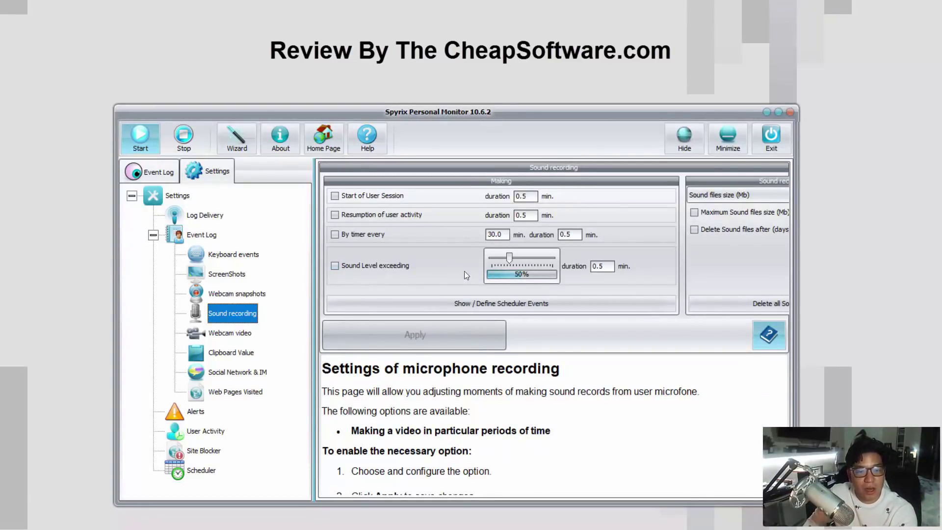
- Continue through Webcam video, Clipboard, Social Network & IM, Web Pages Visited and Site Blocker to Scheduler
{"action": "left_click", "coordinate": [230, 334]}
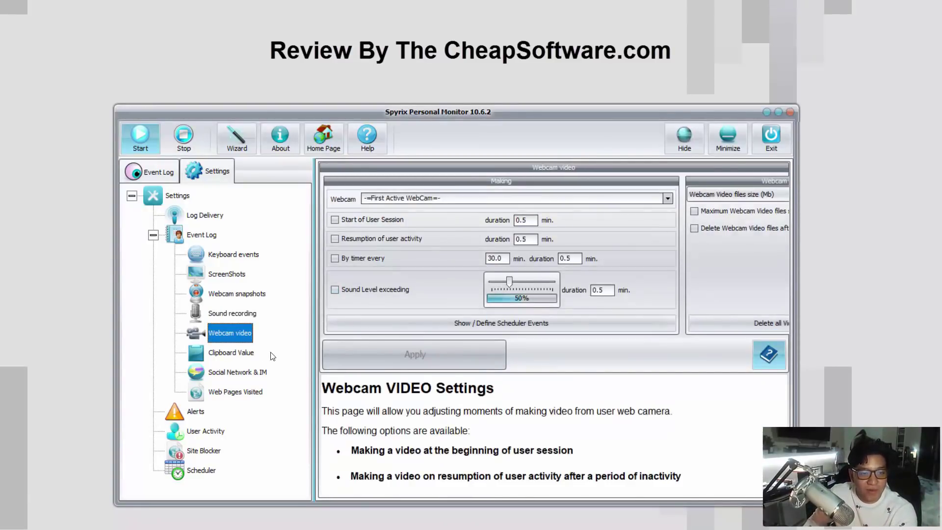
{"action": "left_click", "coordinate": [247, 354]}
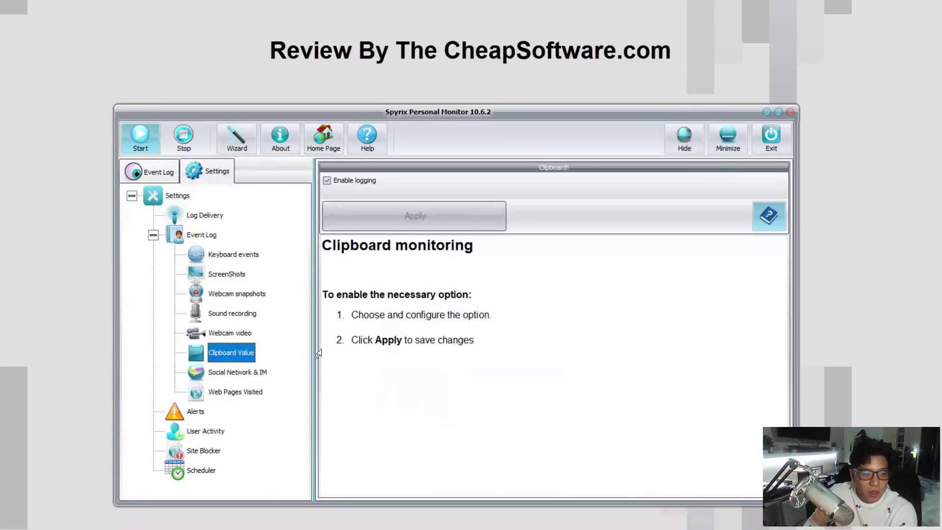
{"action": "left_click", "coordinate": [233, 375]}
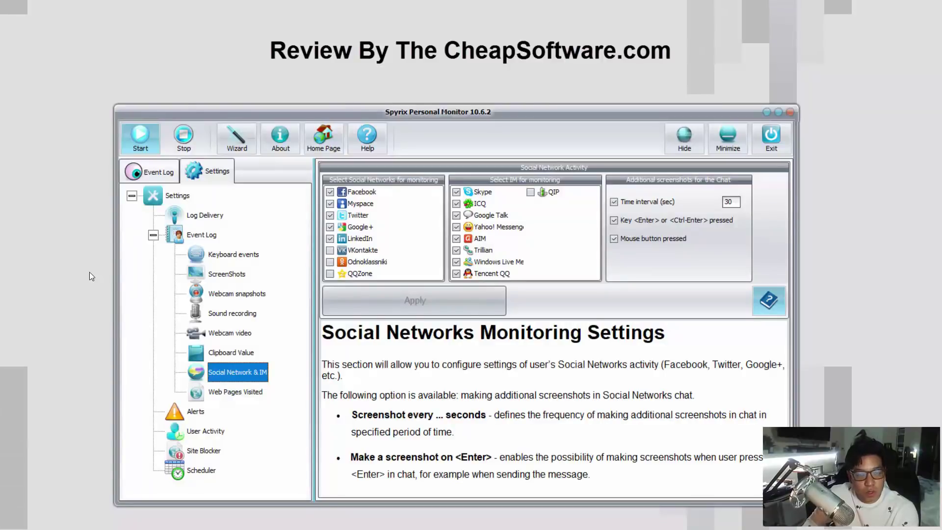
{"action": "left_click", "coordinate": [235, 397]}
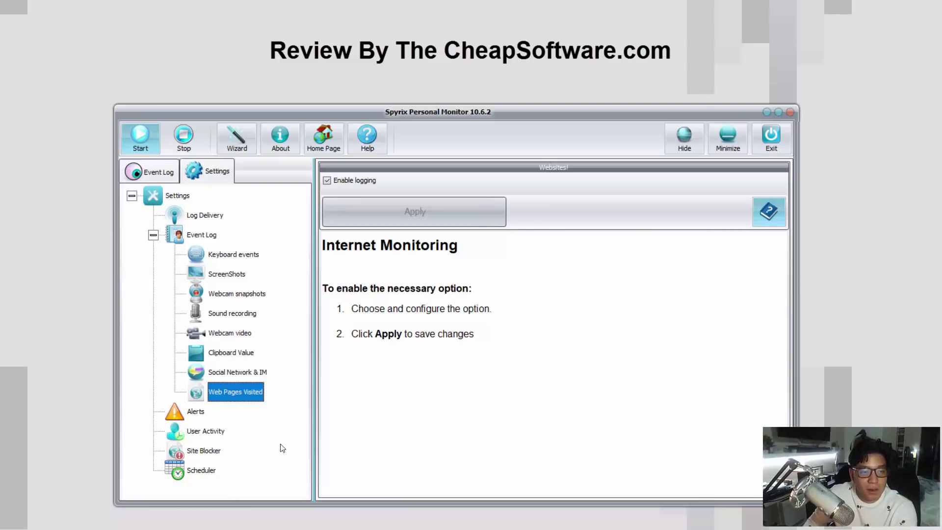
{"action": "left_click", "coordinate": [204, 456]}
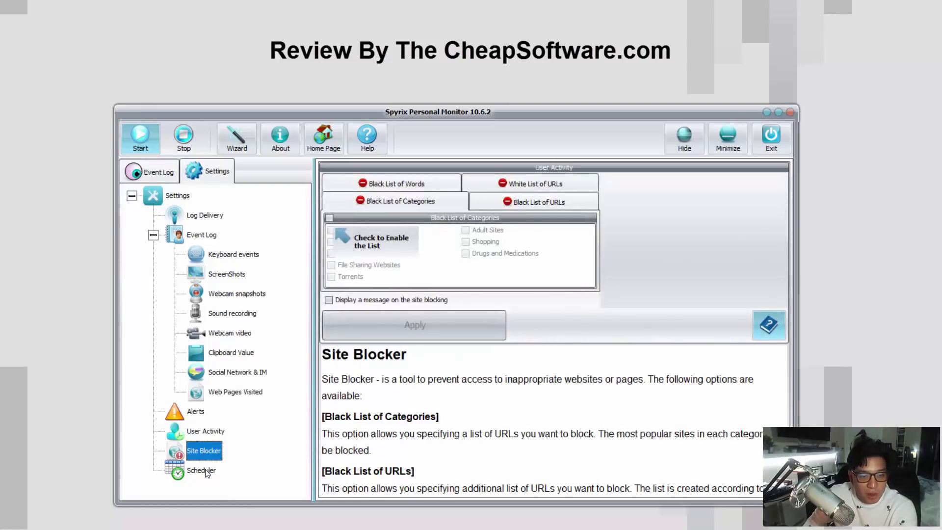
{"action": "key", "text": "Down"}
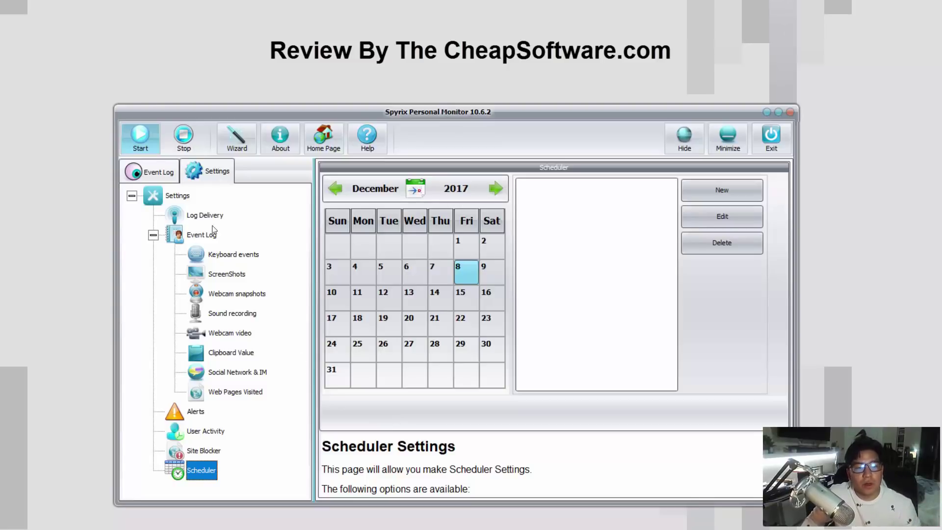
- Open the Keyboard events log, then type 'asdfasfasdfasfasfas' in Notepad and close it without saving
{"action": "left_click", "coordinate": [140, 176]}
{"action": "left_click", "coordinate": [224, 254]}
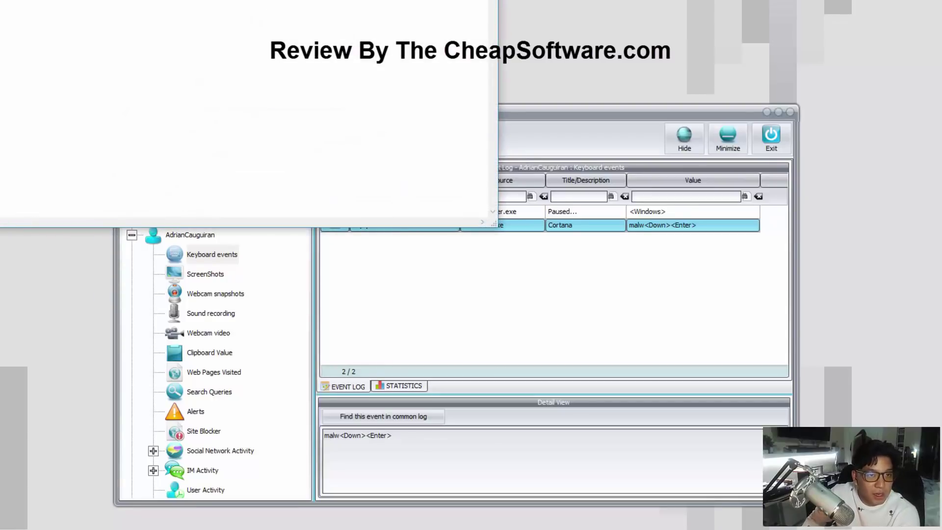
{"action": "type", "text": "asdfasfasdfasfasfas"}
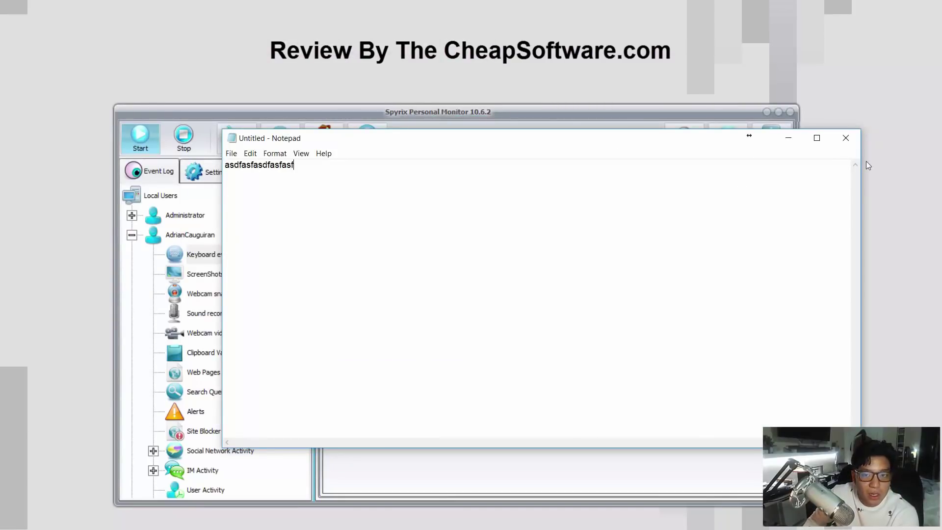
{"action": "left_click", "coordinate": [854, 142]}
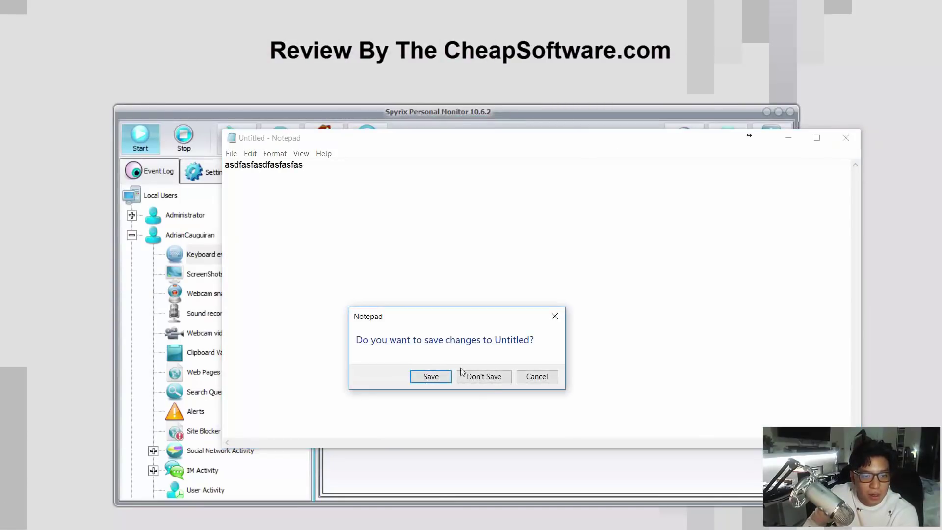
{"action": "left_click", "coordinate": [492, 381]}
- Check the captured Notepad keystrokes in Keyboard events, then show the 30-entry ScreenShots log
{"action": "left_click", "coordinate": [212, 269]}
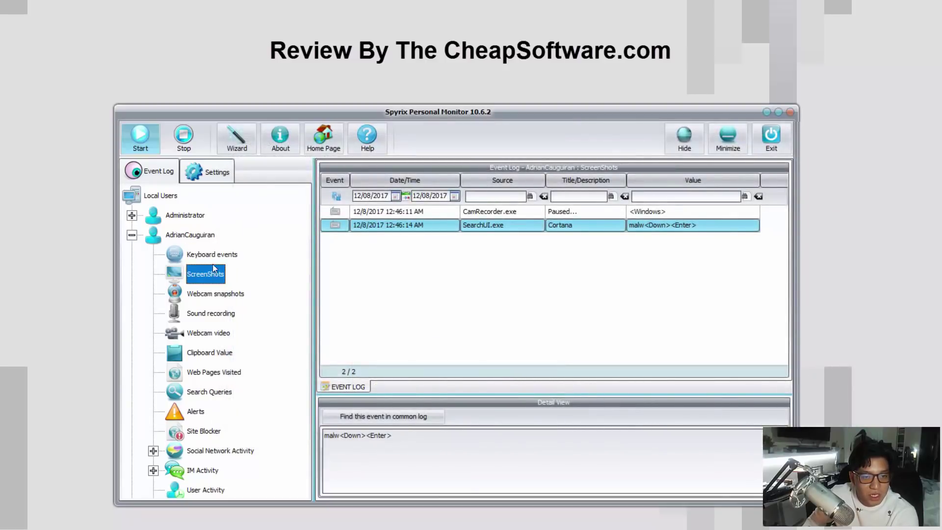
{"action": "left_click", "coordinate": [211, 254]}
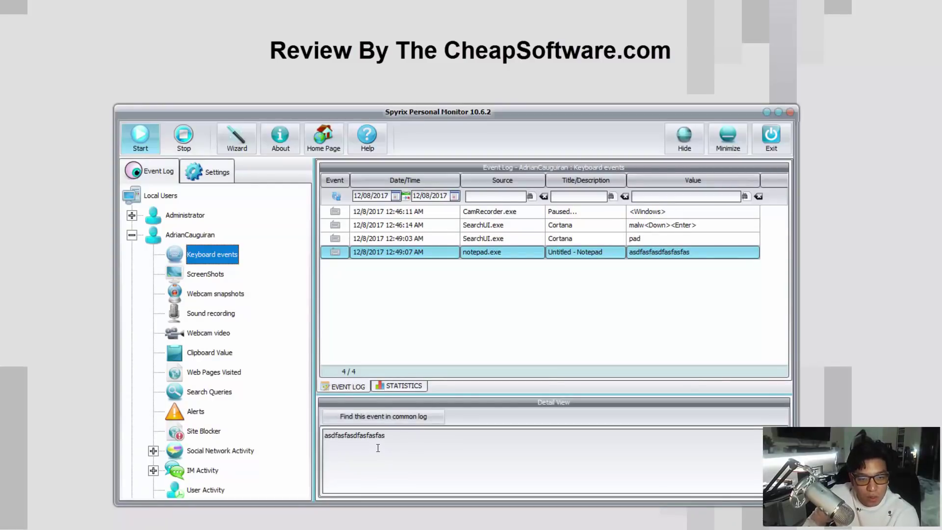
{"action": "left_click_drag", "start_coordinate": [378, 448], "coordinate": [203, 323]}
{"action": "left_click", "coordinate": [436, 314]}
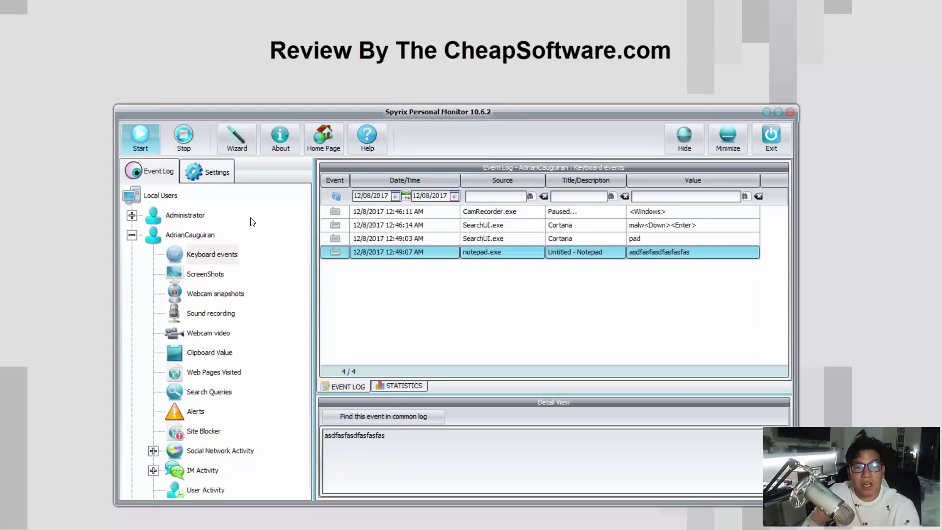
{"action": "left_click", "coordinate": [222, 278]}
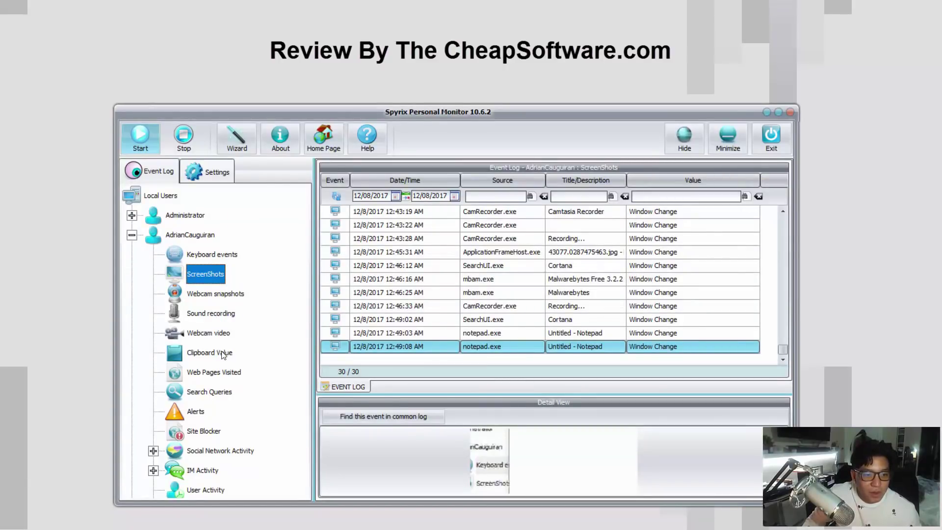
- Copy text in Skype and refresh the Clipboard Value log to show the 'only talk' entry
{"action": "scroll", "coordinate": [222, 346], "scroll_direction": "down", "scroll_amount": 1}
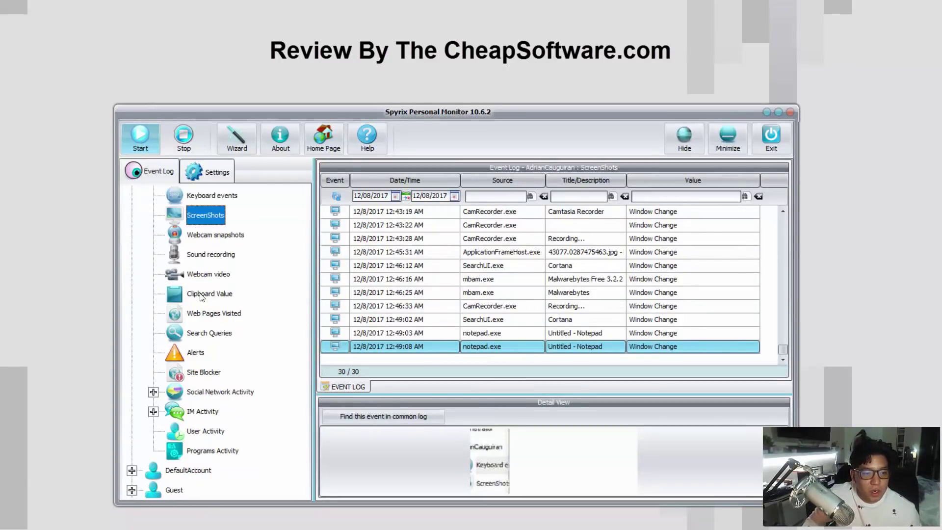
{"action": "left_click", "coordinate": [201, 295]}
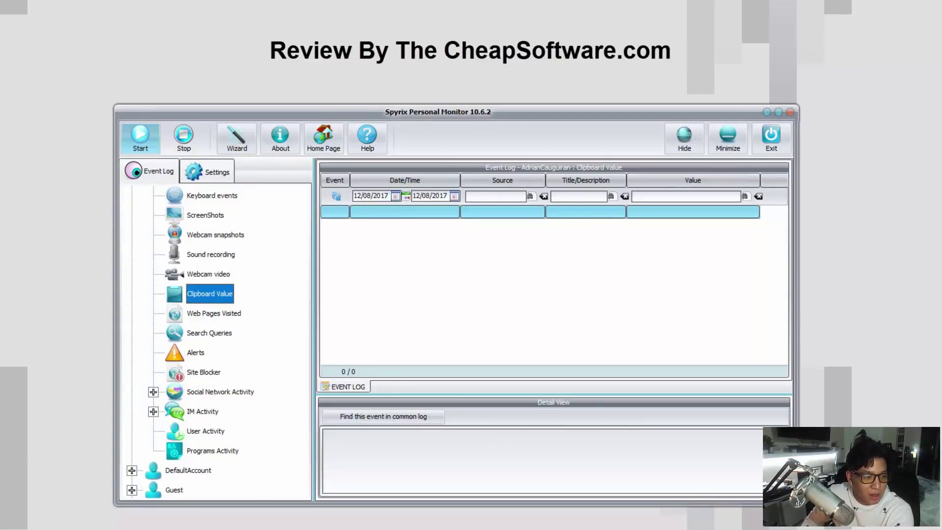
{"action": "key", "text": "alt+Tab"}
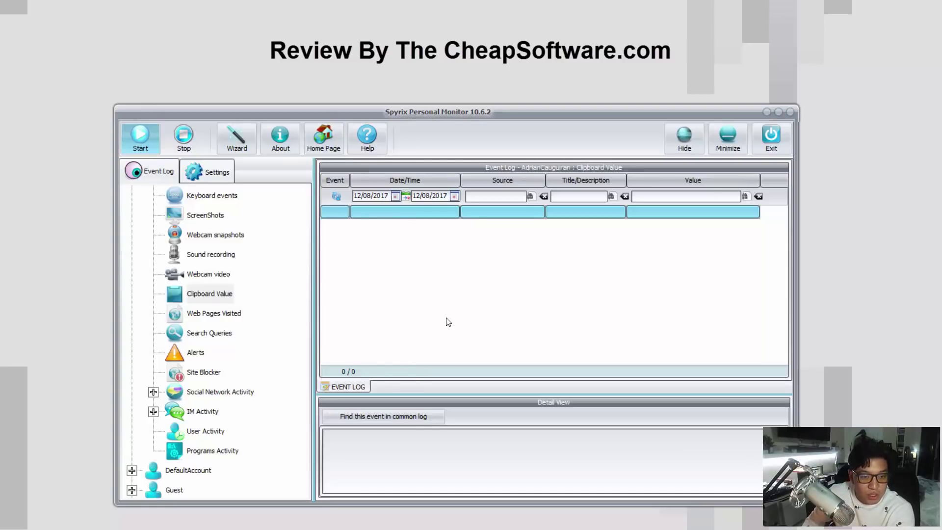
{"action": "key", "text": "alt+Tab"}
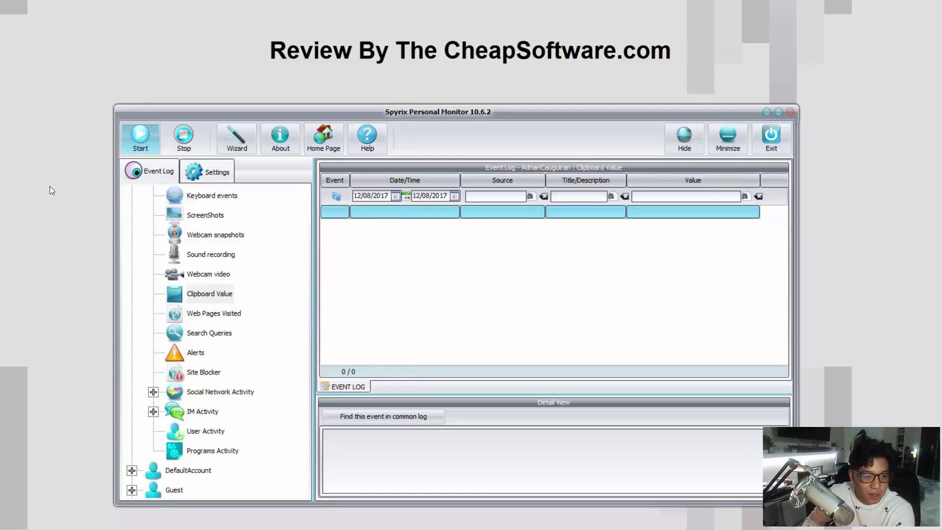
{"action": "left_click", "coordinate": [208, 275]}
{"action": "left_click", "coordinate": [209, 294]}
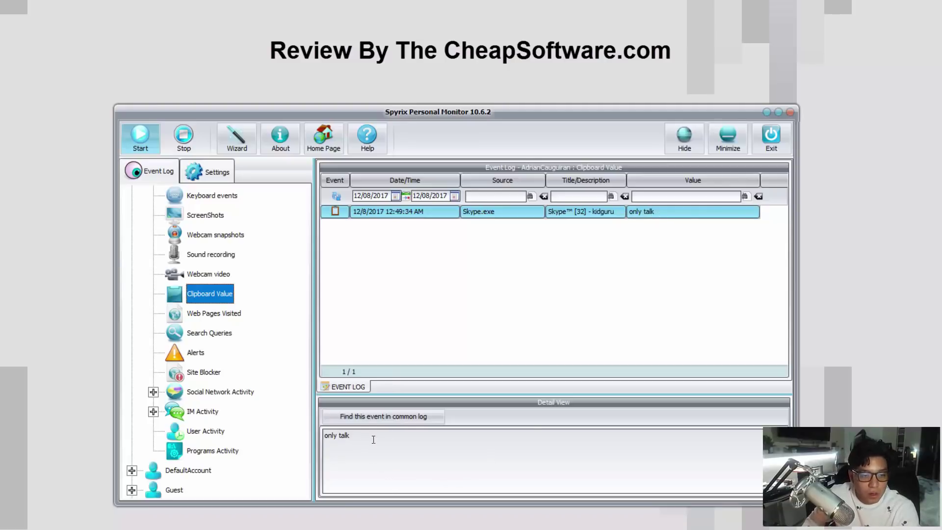
{"action": "scroll", "coordinate": [276, 400], "scroll_direction": "down", "scroll_amount": 1}
{"action": "scroll", "coordinate": [273, 405], "scroll_direction": "up", "scroll_amount": 2}
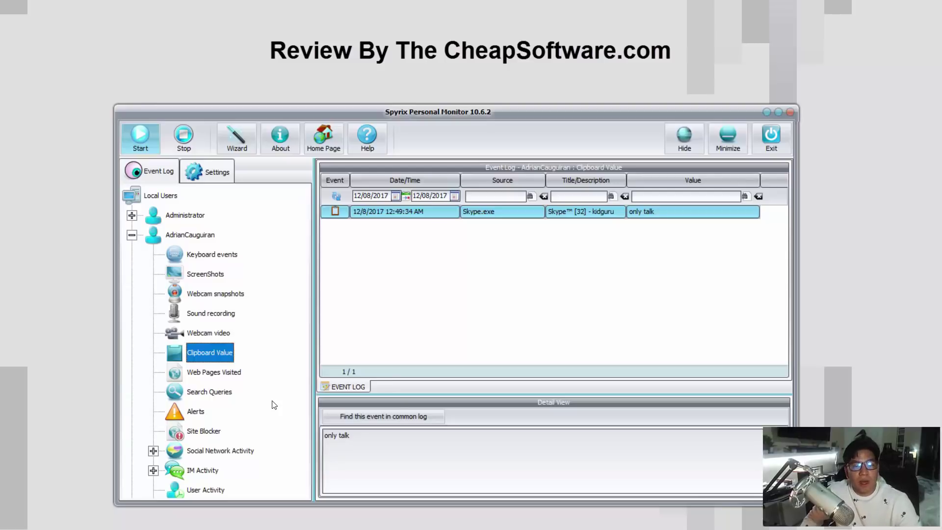
- Open the Log Delivery > Online Monitoring settings and select the empty email field
{"action": "left_click", "coordinate": [204, 177]}
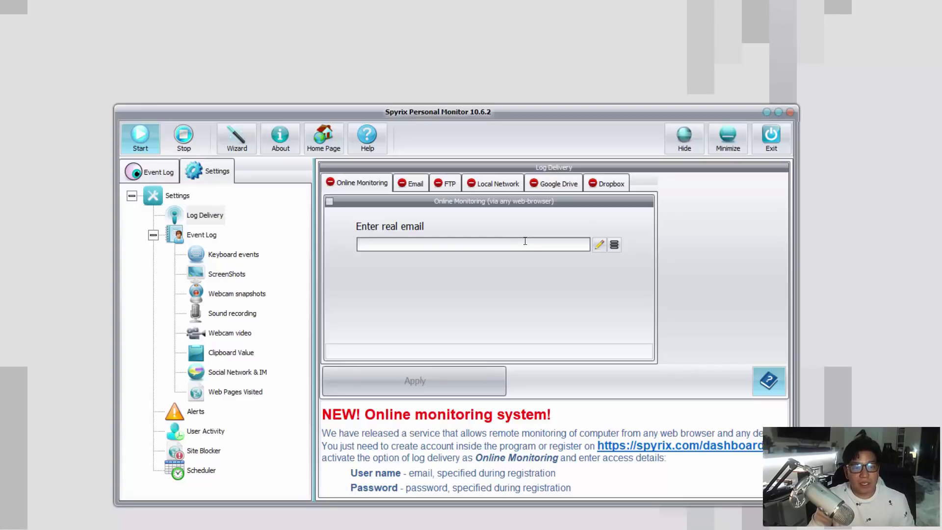
{"action": "left_click", "coordinate": [524, 240]}
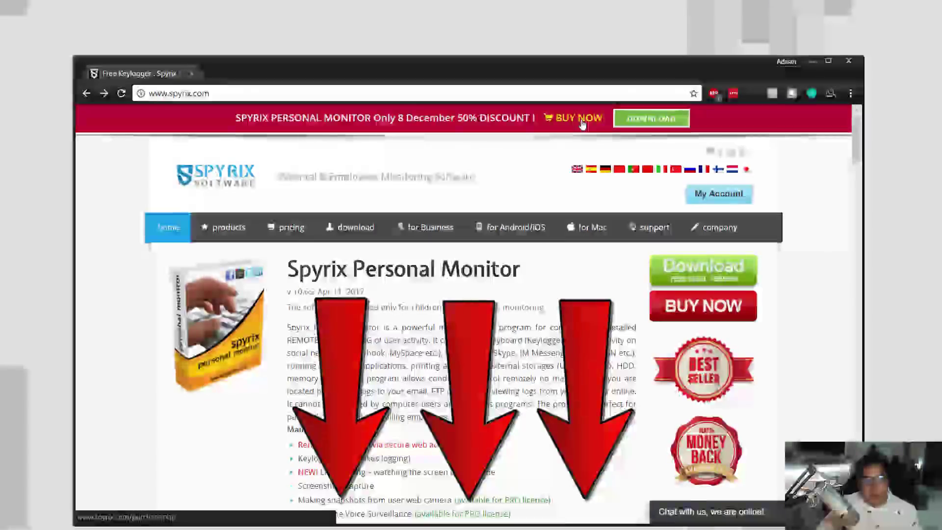
- Use the BUY NOW discount banner to open the spyrix.com pricing page
{"action": "left_click", "coordinate": [582, 120]}
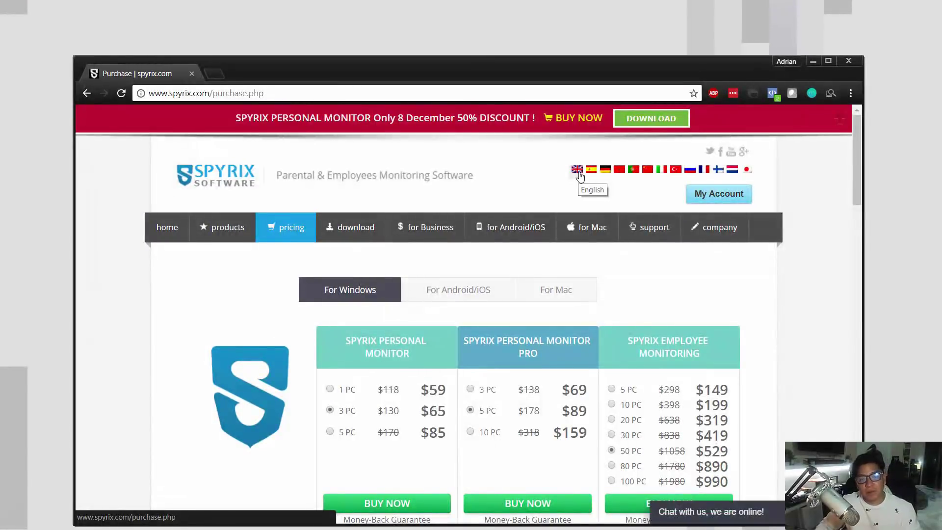
{"action": "scroll", "coordinate": [578, 252], "scroll_direction": "down", "scroll_amount": 2}
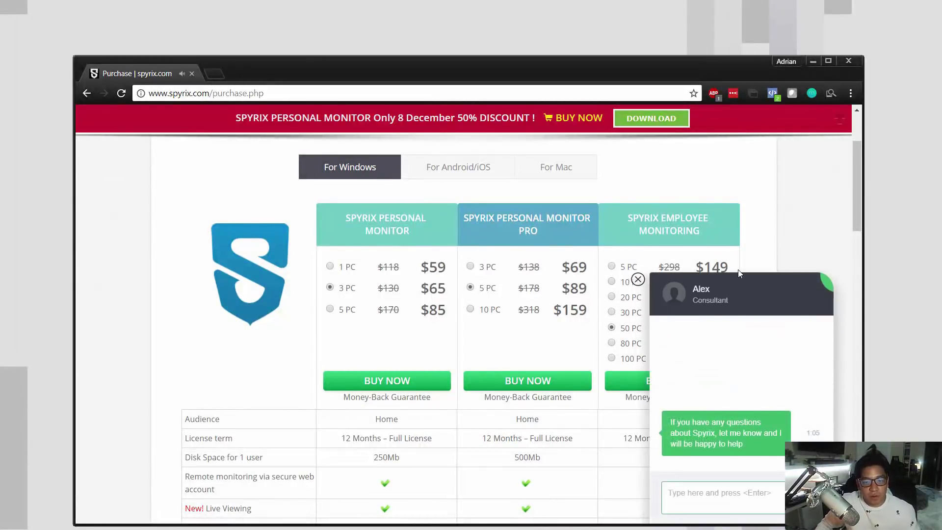
{"action": "left_click", "coordinate": [638, 279]}
{"action": "scroll", "coordinate": [638, 282], "scroll_direction": "down", "scroll_amount": 1}
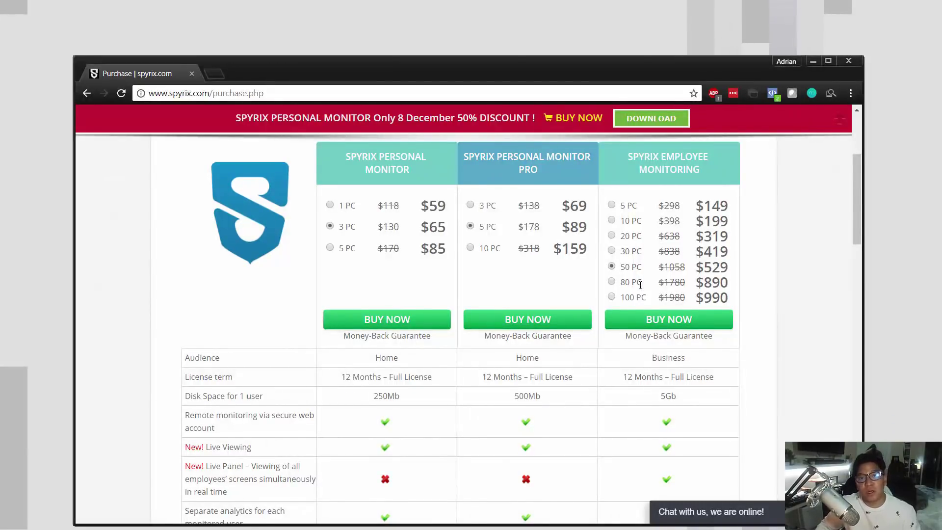
{"action": "scroll", "coordinate": [640, 285], "scroll_direction": "up", "scroll_amount": 4}
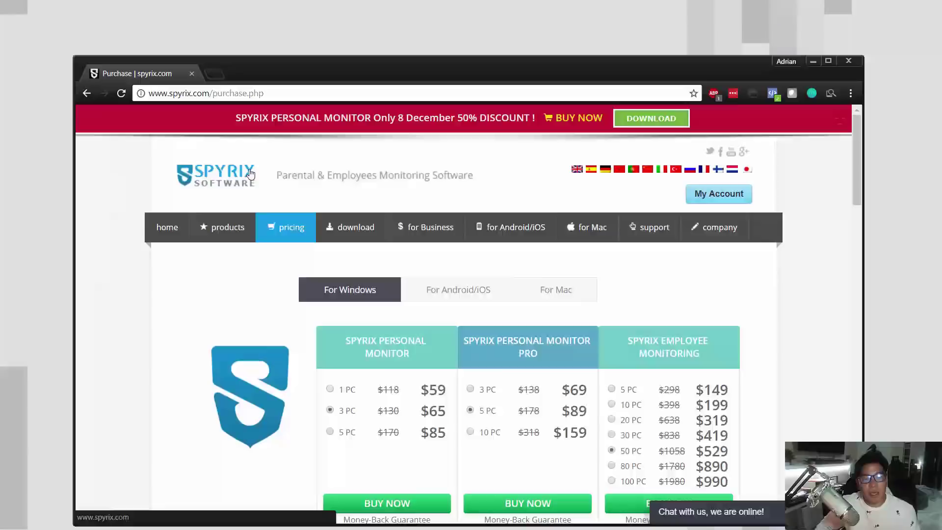